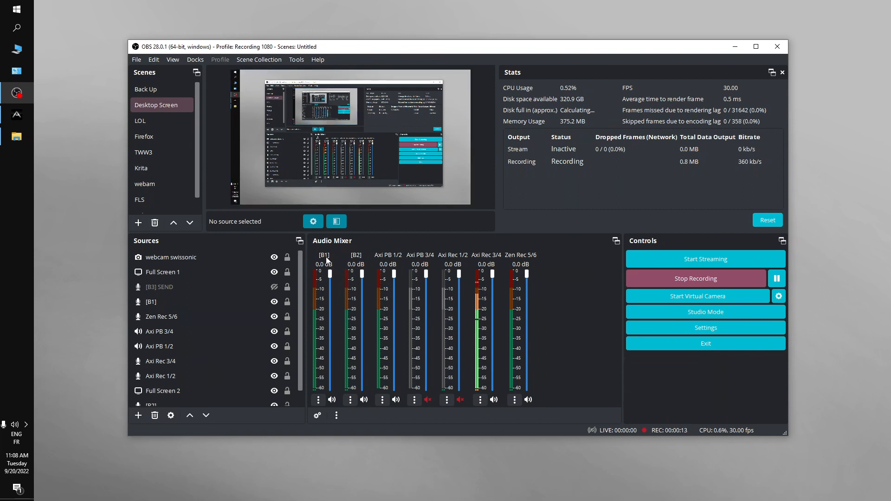
Open the audio filters of the Axi PB 1/2 source and review its filter chain and the filter types available to add
right_click(379, 257)
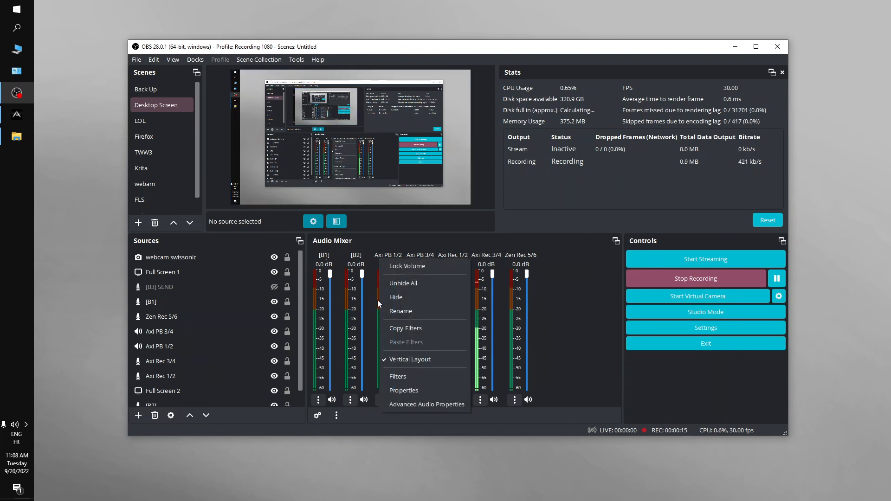
click(433, 377)
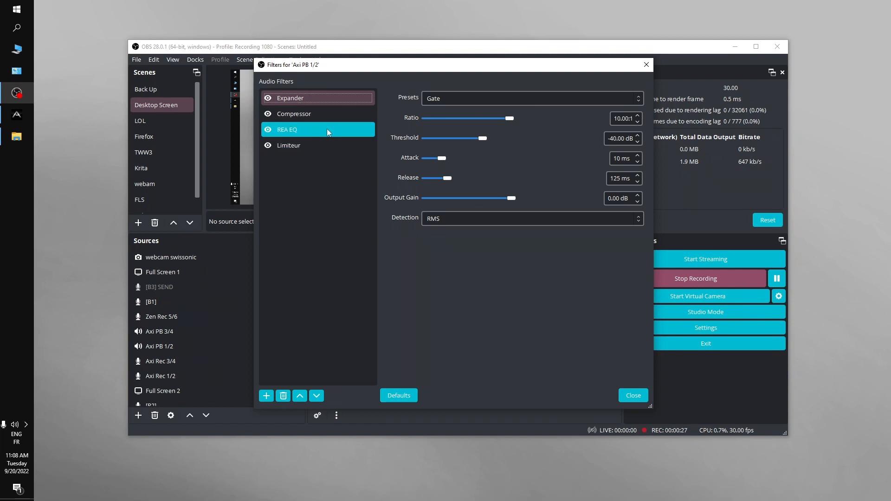
click(338, 113)
click(337, 144)
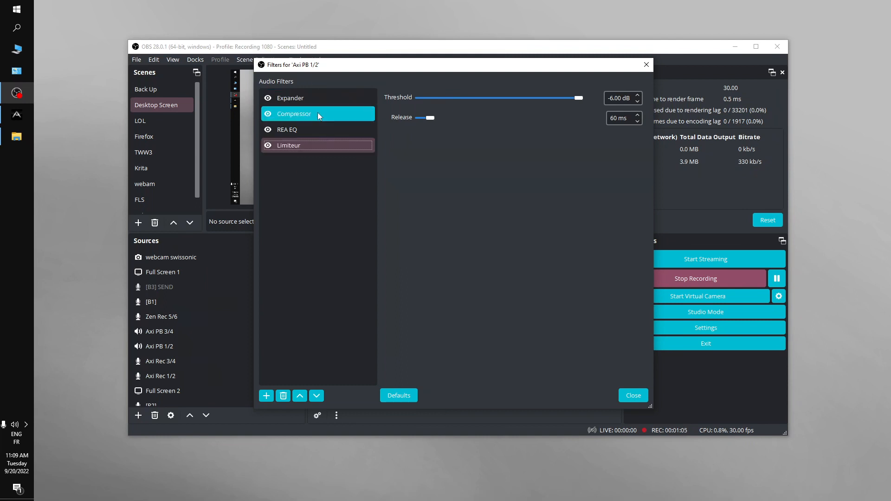
click(267, 396)
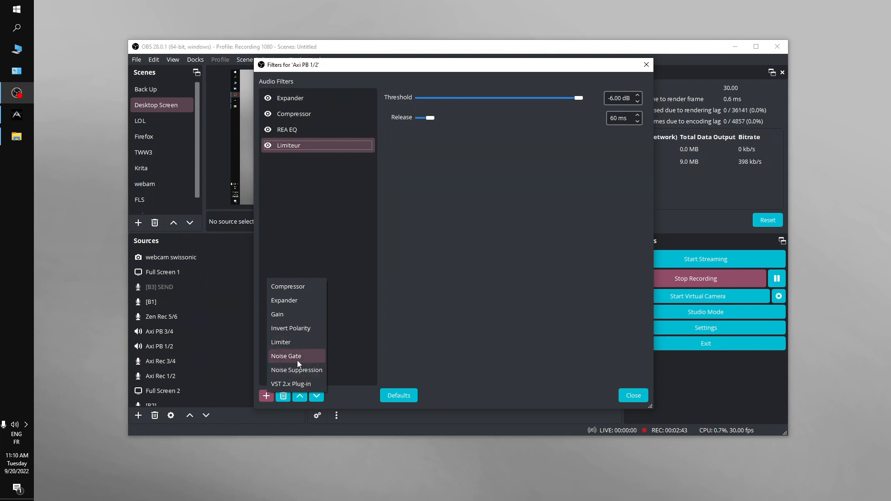
click(375, 261)
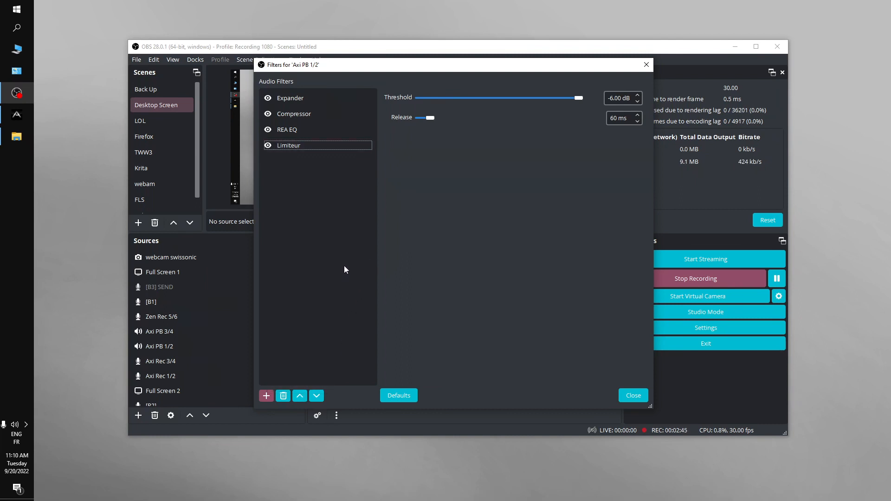
Choose the Gate preset for the Expander filter
click(319, 99)
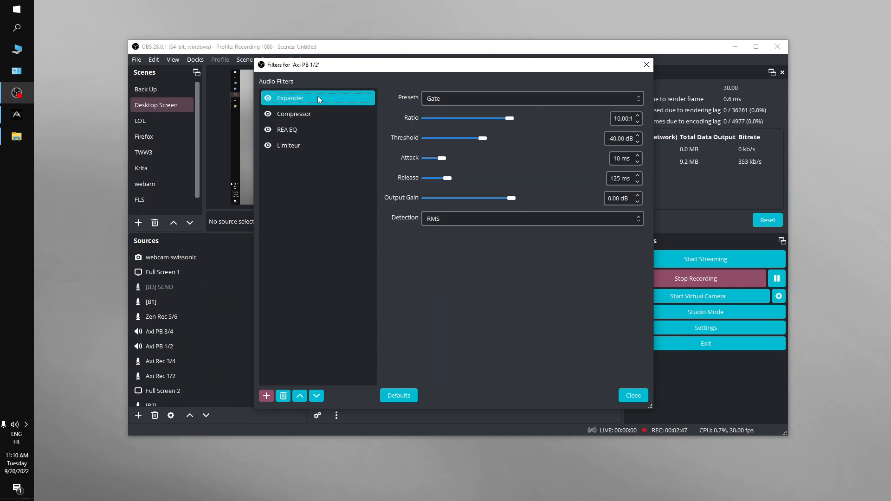
click(458, 98)
click(420, 92)
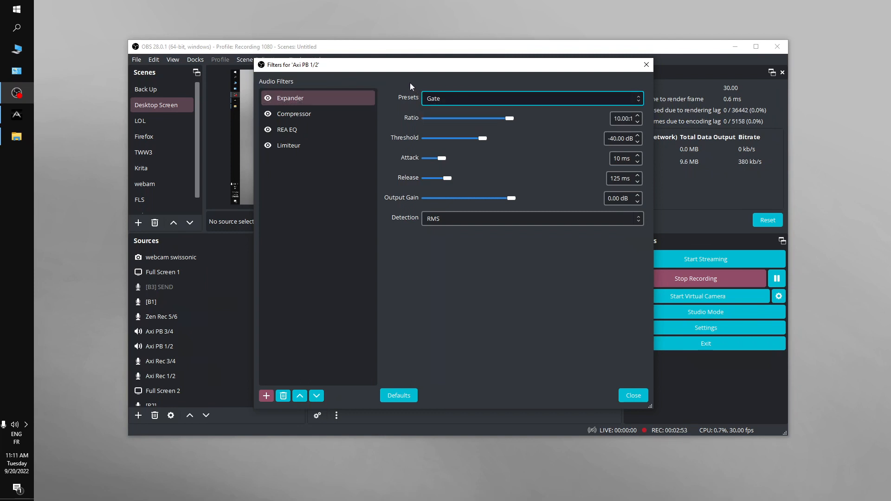
click(447, 99)
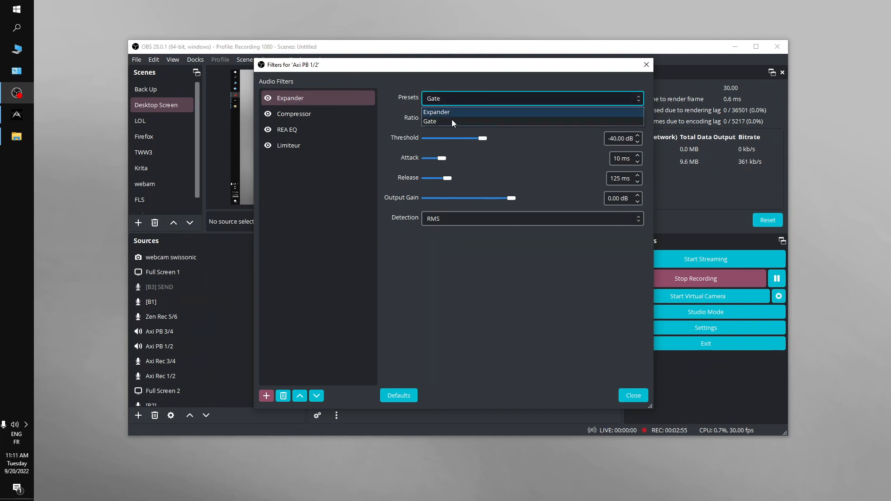
click(453, 125)
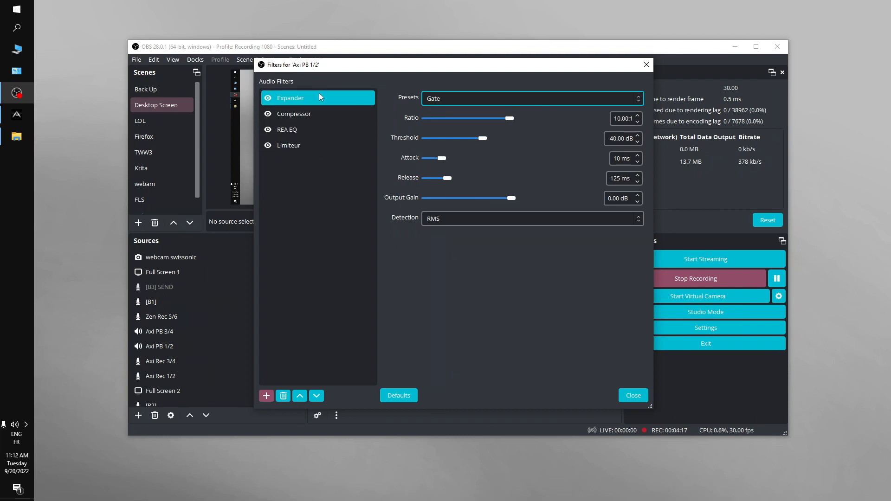
Examine the settings of the Compressor filter and the plug-in chosen in the REA EQ filter
click(330, 120)
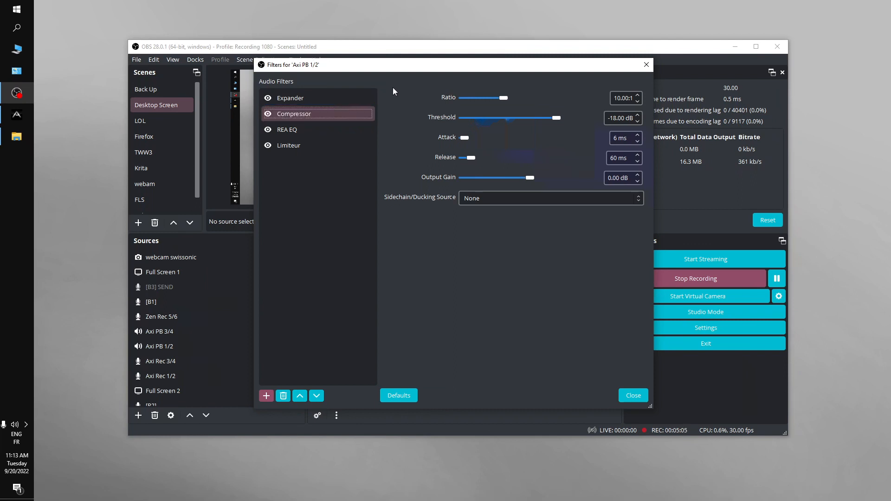
click(368, 125)
click(355, 115)
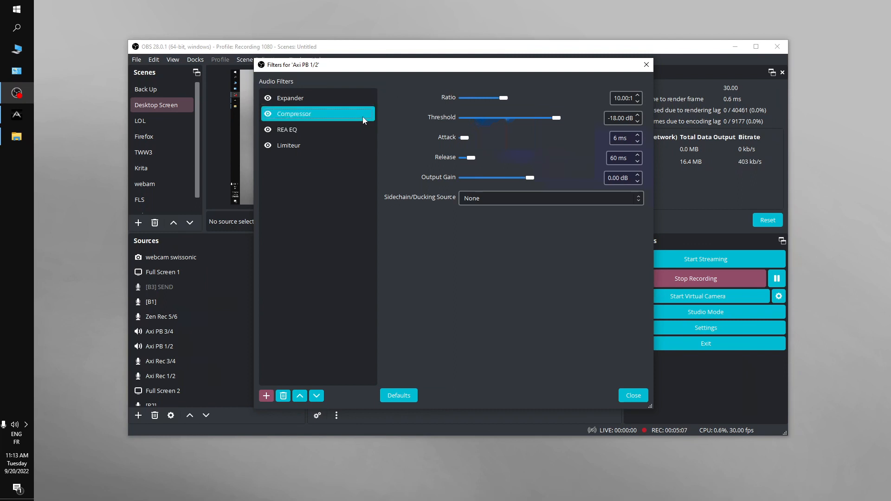
click(361, 132)
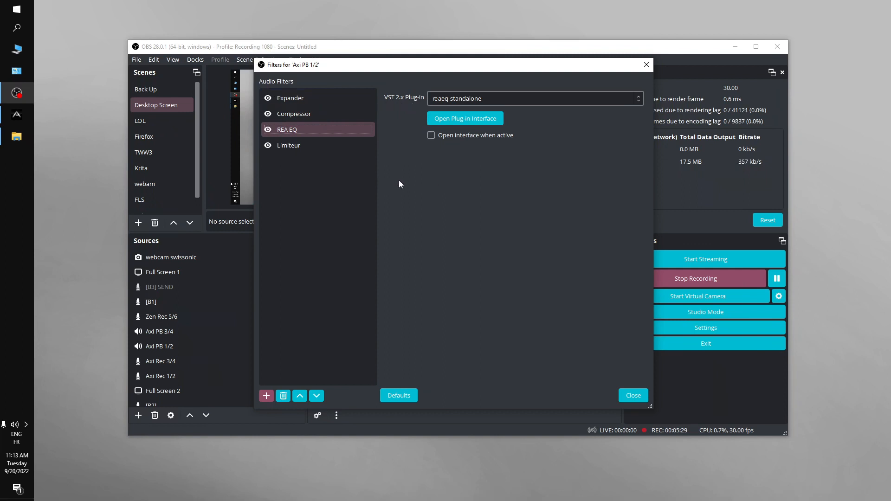
Look through the Steinberg VSTPlugins folder in File Explorer for the ReaPlugs DLL files, and close the window
click(8, 142)
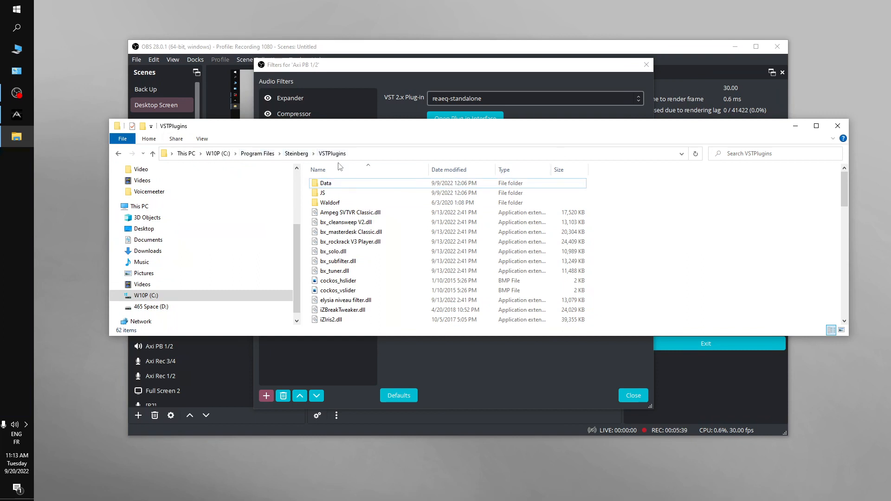
scroll(353, 241, down, 3)
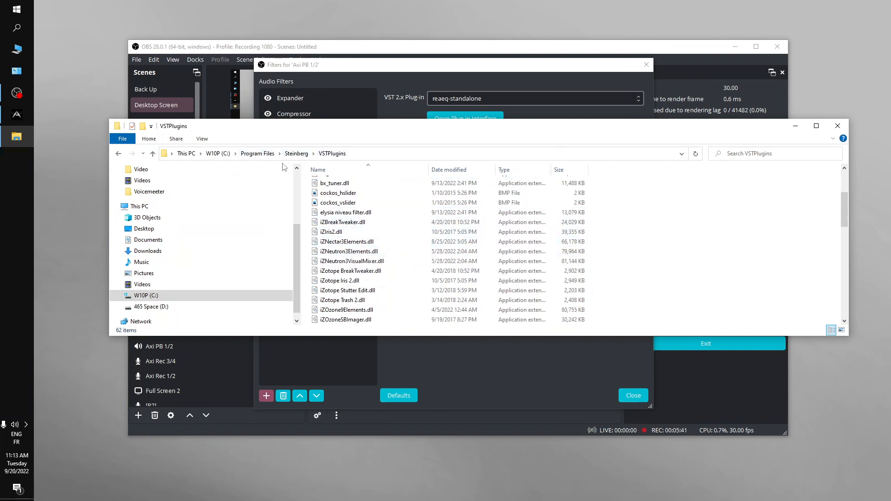
scroll(357, 232, down, 5)
scroll(351, 245, down, 4)
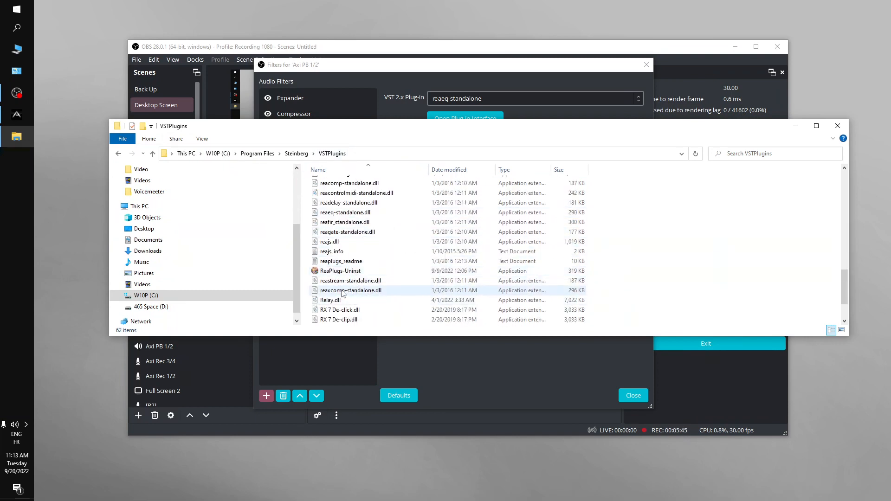
scroll(347, 290, down, 1)
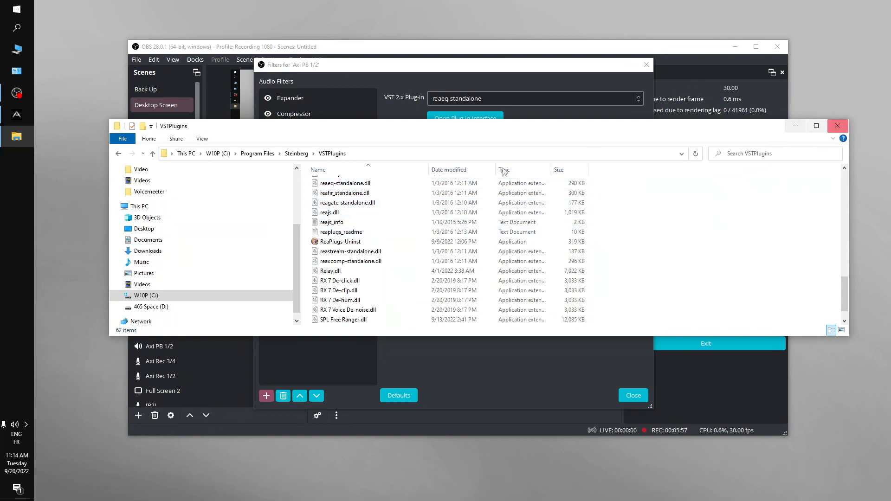
click(835, 130)
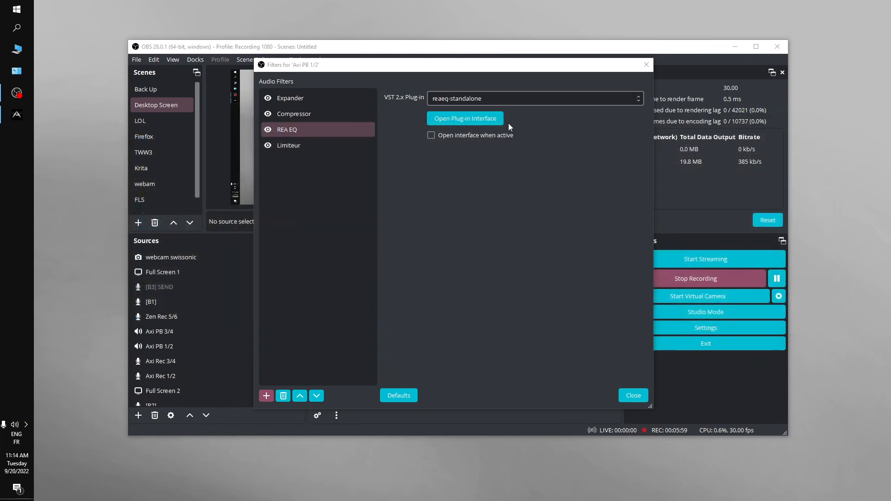
Look through the VST 2.x plug-ins available to the REA EQ filter, leaving reaeq-standalone selected
click(506, 104)
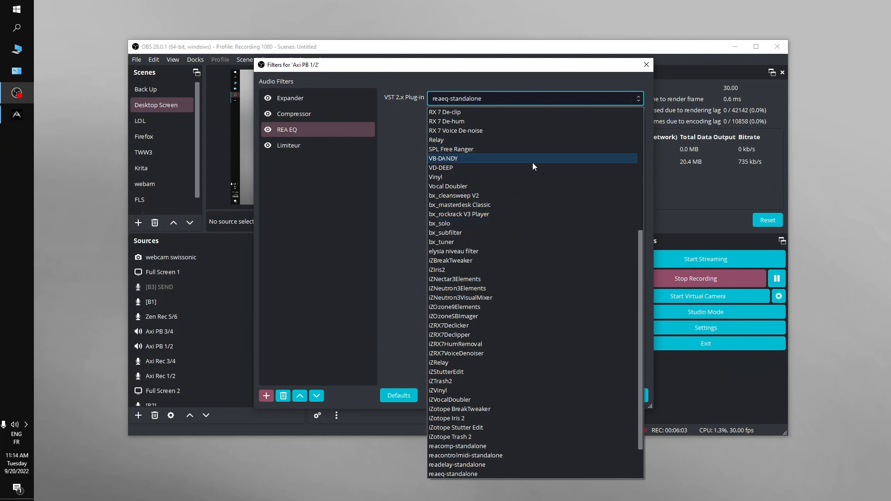
scroll(525, 261, down, 2)
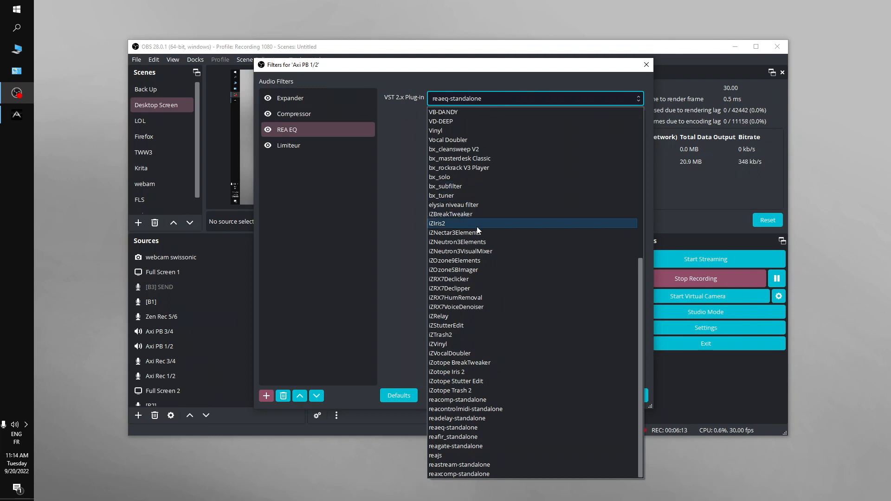
scroll(515, 223, up, 3)
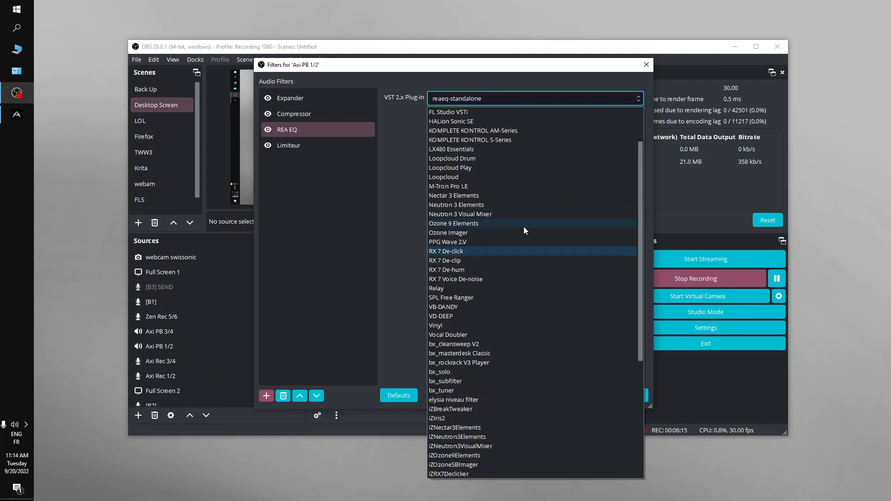
scroll(534, 230, down, 2)
scroll(541, 234, down, 1)
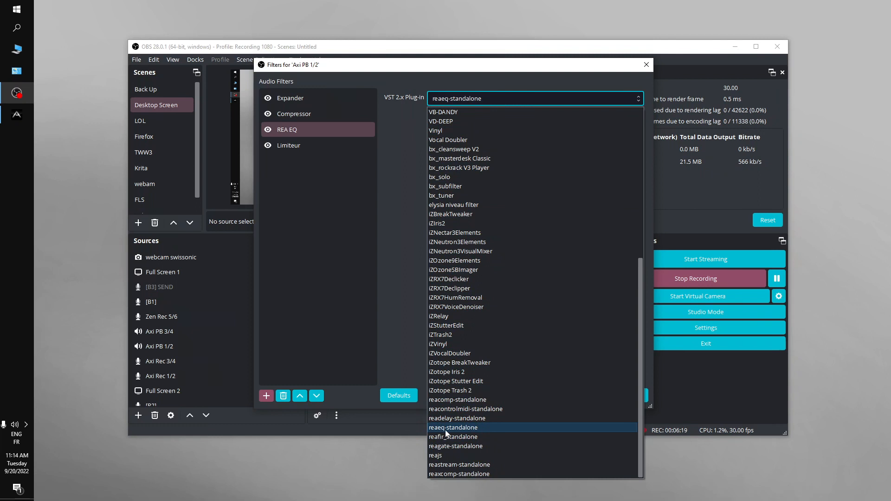
click(400, 313)
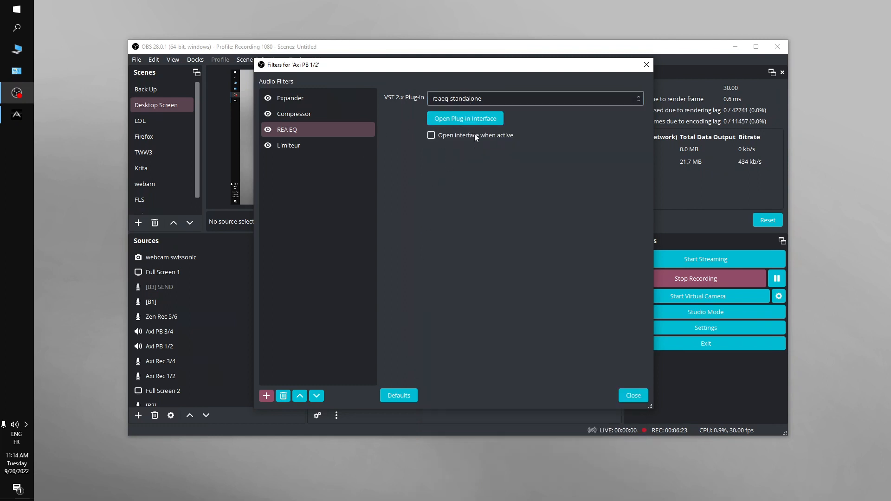
Open the ReaEQ plug-in interface, compare the curve with band 3 disabled and enabled, and look over the band types
click(452, 119)
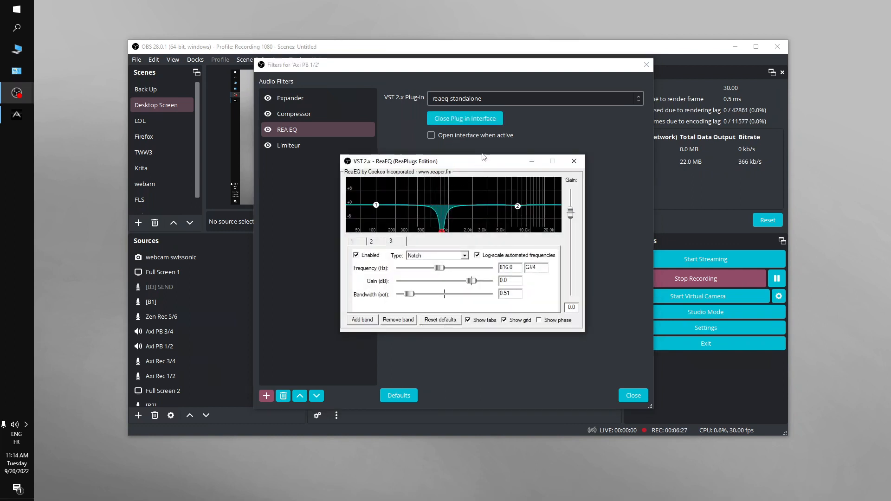
drag(463, 165, 519, 187)
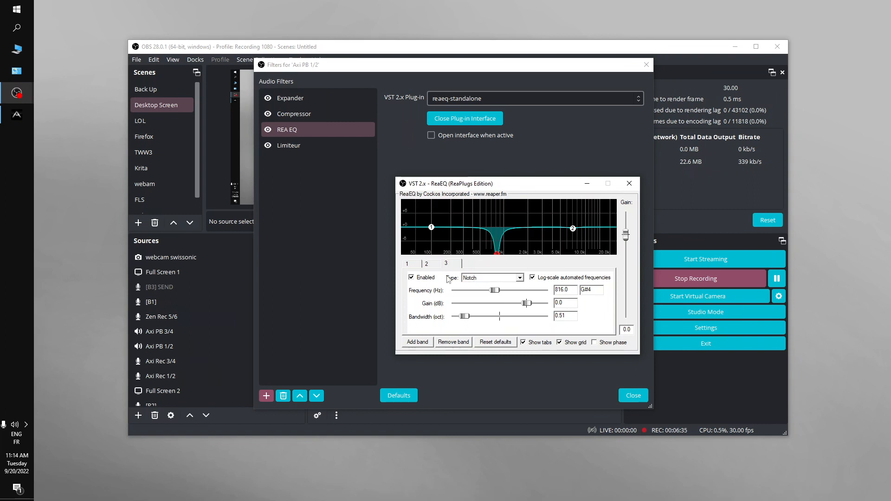
click(411, 278)
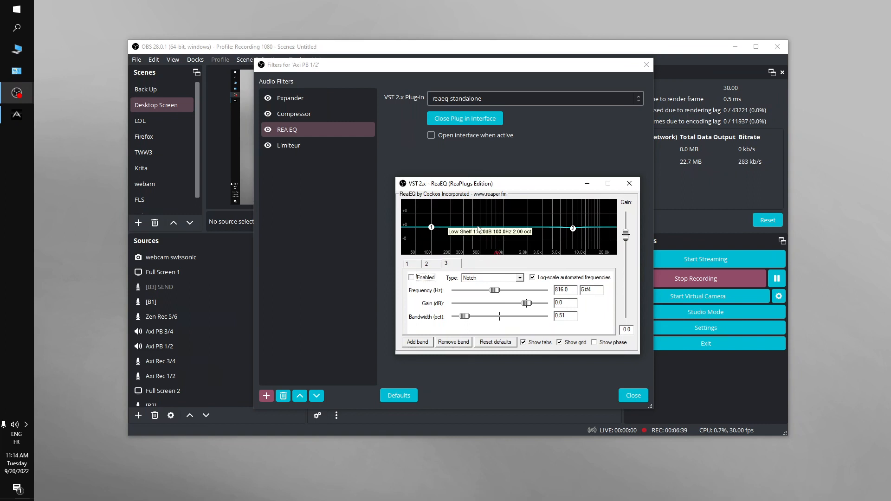
click(462, 277)
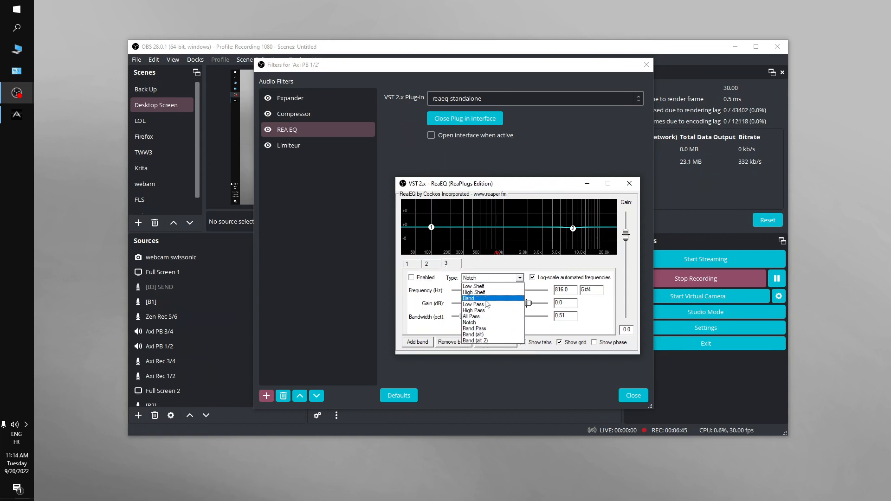
click(450, 282)
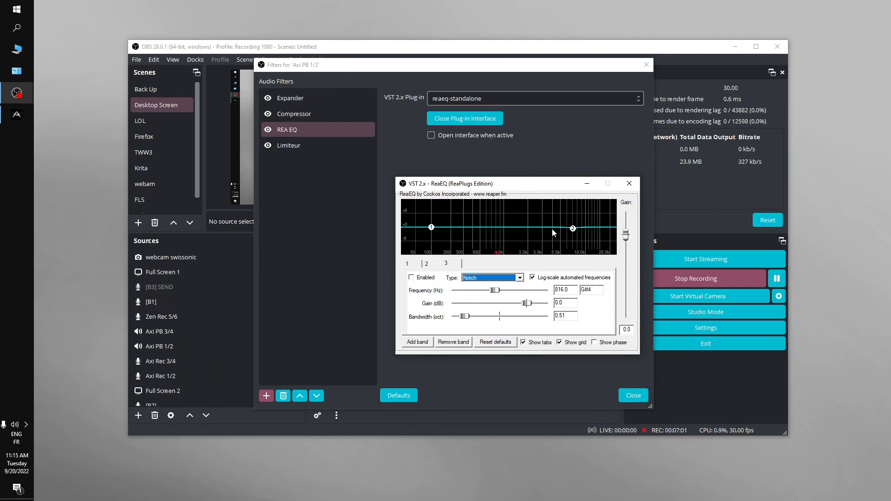
click(425, 278)
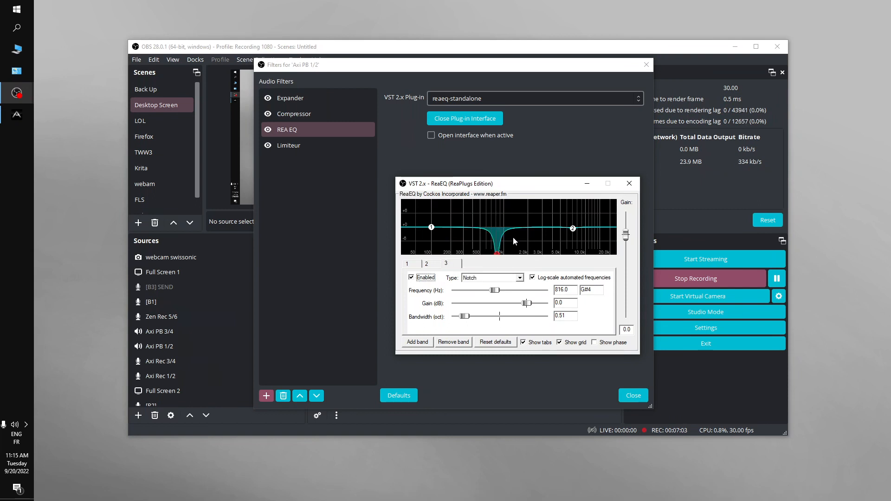
mouse_move(497, 259)
click(261, 397)
key(Escape)
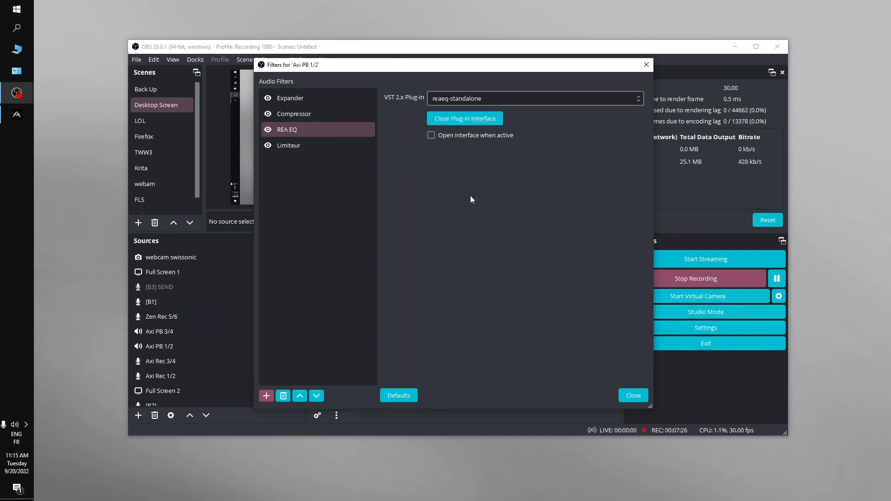
Open the ReaEQ interface and shift band 3's notch to about 3407.6 Hz with a bandwidth of about 0.23 octaves
click(458, 119)
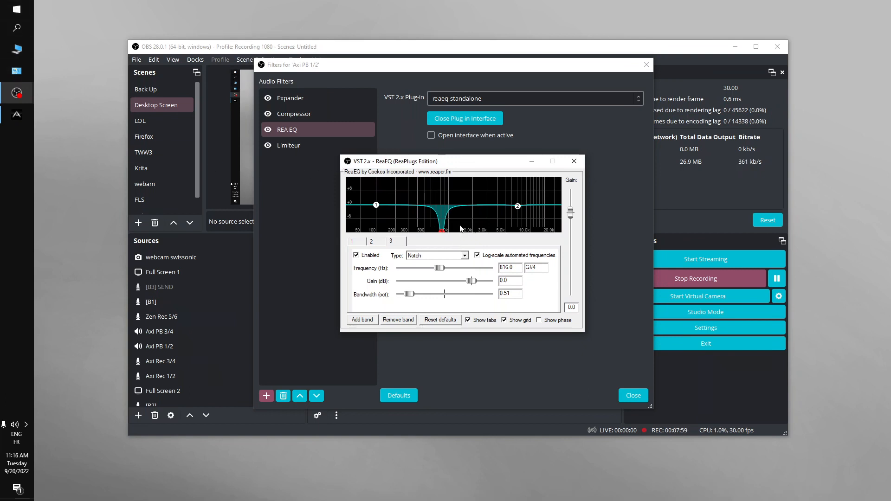
mouse_move(443, 233)
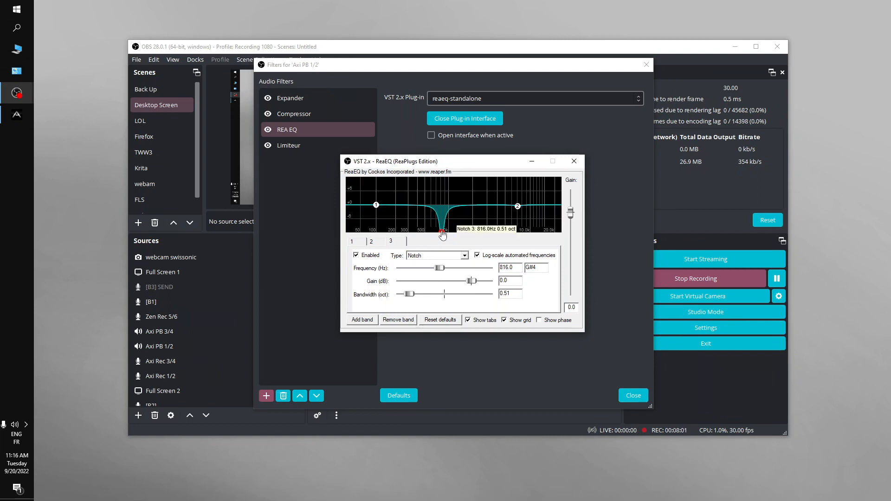
mouse_move(441, 232)
mouse_down()
mouse_move(483, 232)
mouse_move(458, 232)
mouse_up()
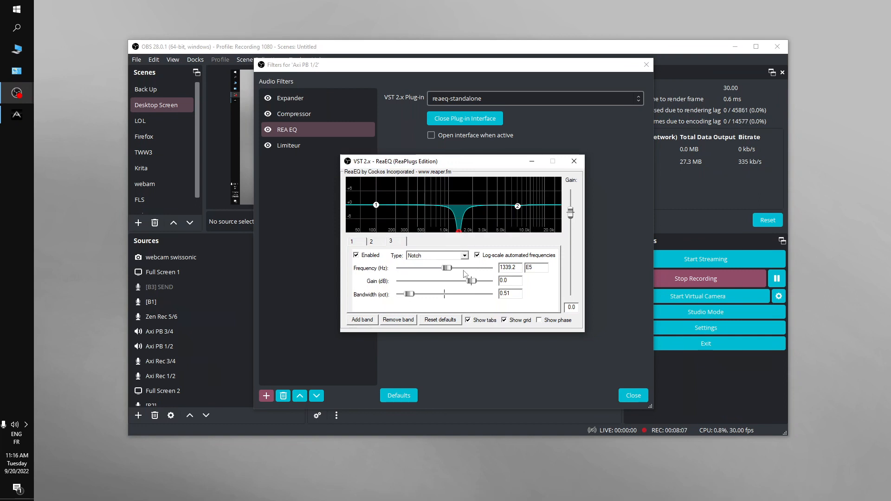
drag(448, 270, 462, 268)
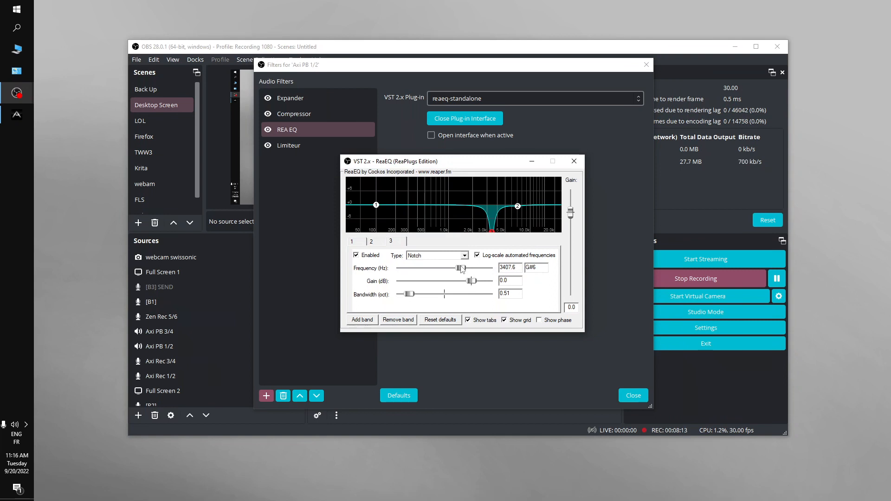
mouse_move(409, 294)
mouse_down()
mouse_move(429, 288)
mouse_move(405, 284)
mouse_up()
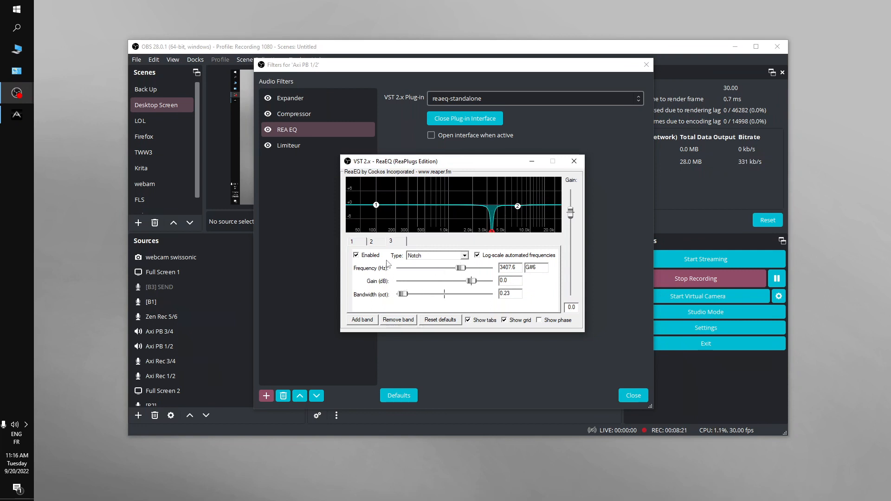
drag(455, 168, 464, 161)
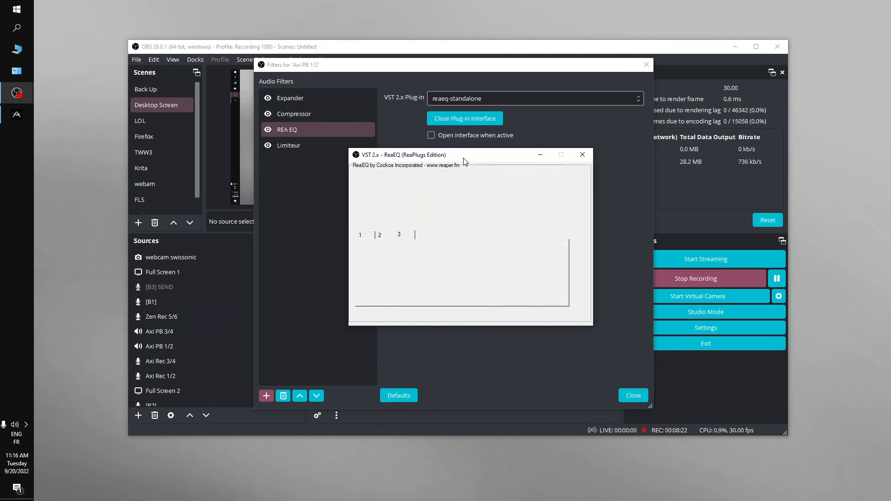
Shape ReaEQ band 2 into a boost of about 4.0 dB at 672.4 Hz with a bandwidth of about 1.04 octaves
click(386, 235)
drag(524, 201, 443, 190)
mouse_move(426, 288)
mouse_down()
mouse_move(446, 285)
mouse_move(436, 282)
mouse_up()
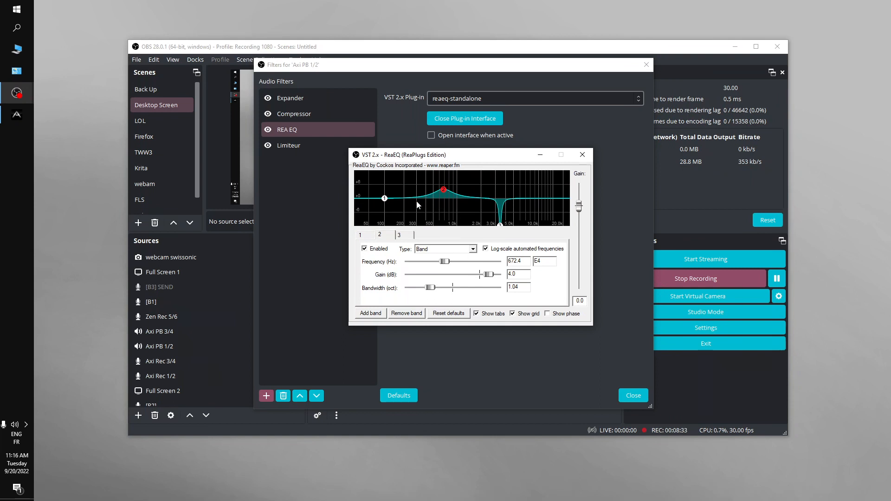
Change ReaEQ band 1 to a High Pass filter and close the plug-in interface
click(365, 235)
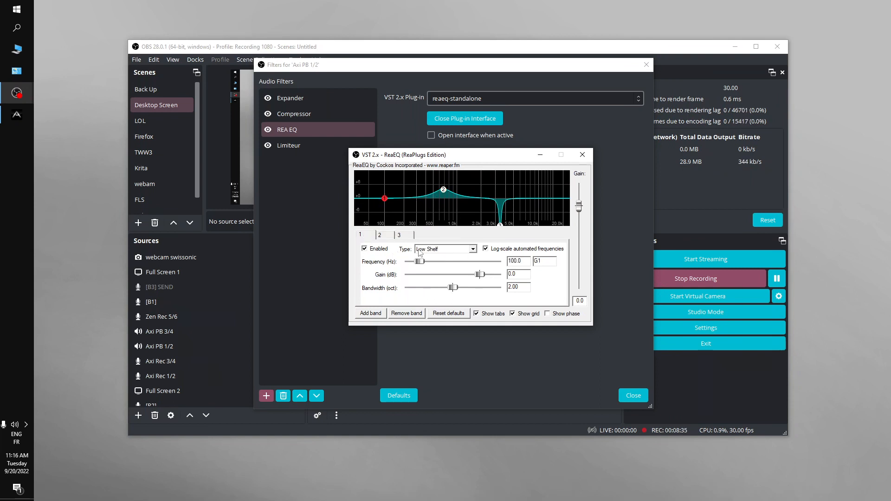
click(430, 251)
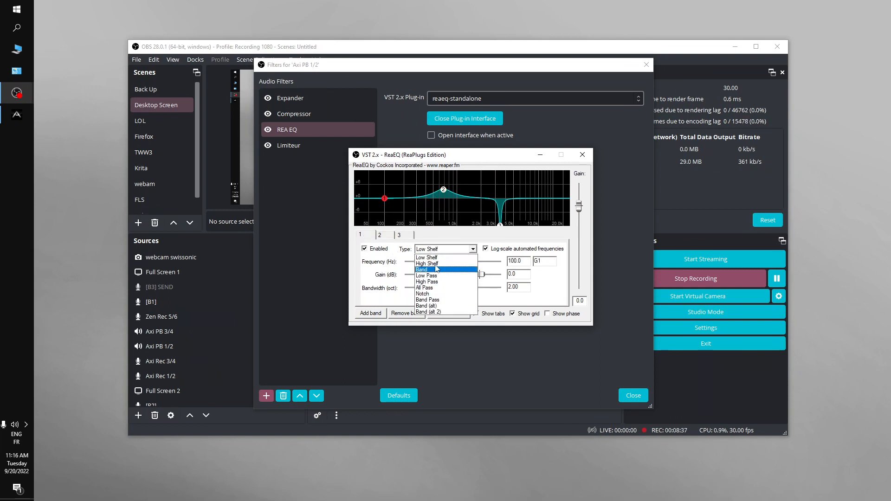
click(449, 282)
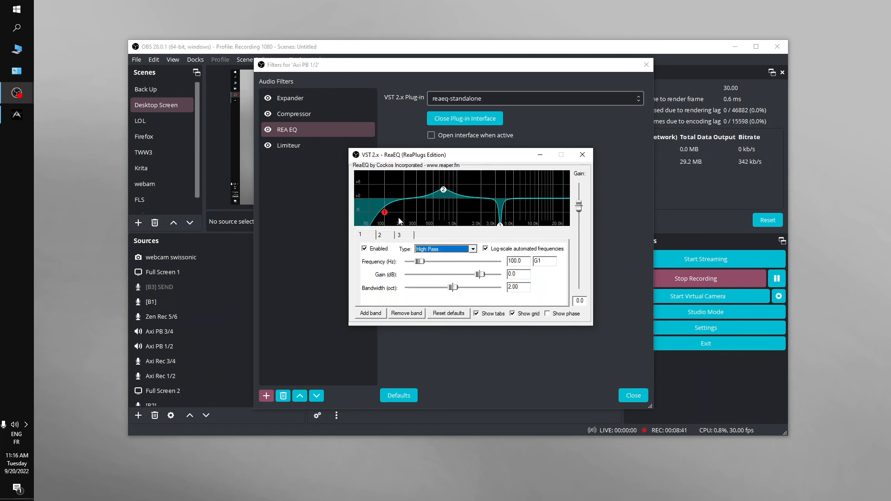
mouse_move(388, 219)
drag(518, 158, 546, 180)
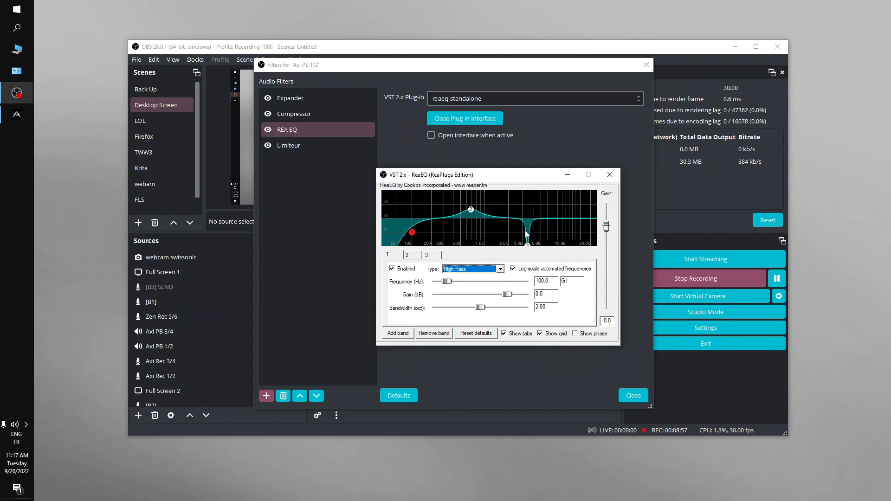
click(610, 175)
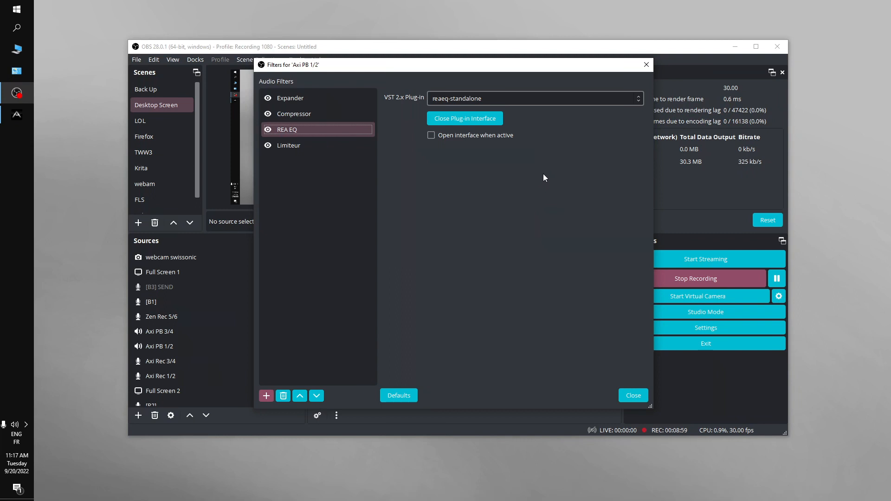